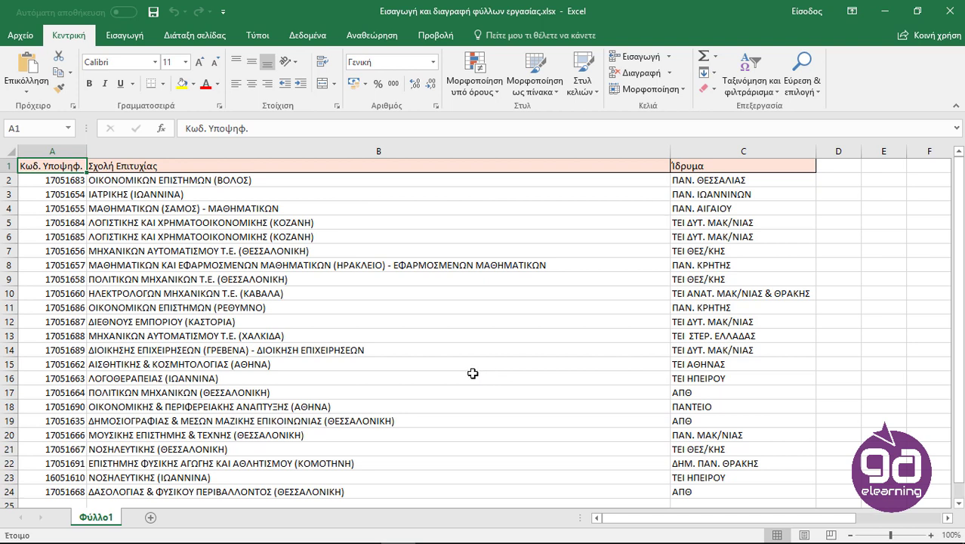
- Add a new blank worksheet after Φύλλο1
{"action": "left_click", "coordinate": [153, 520]}
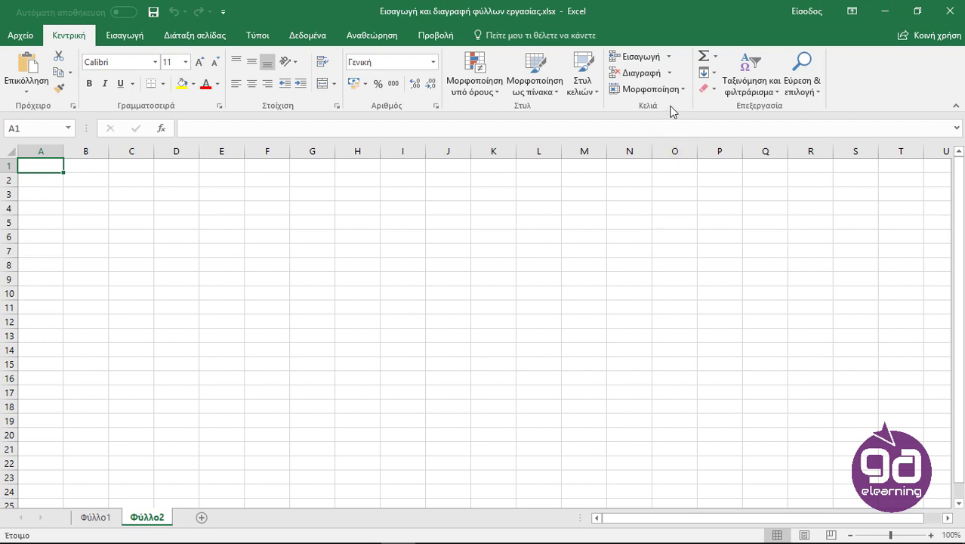
{"action": "left_click", "coordinate": [670, 58]}
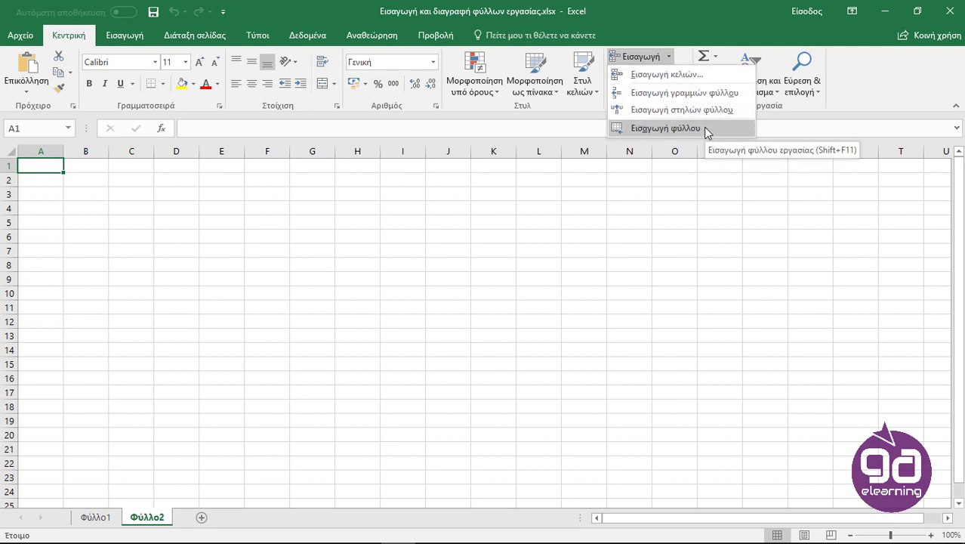
{"action": "left_click", "coordinate": [500, 309]}
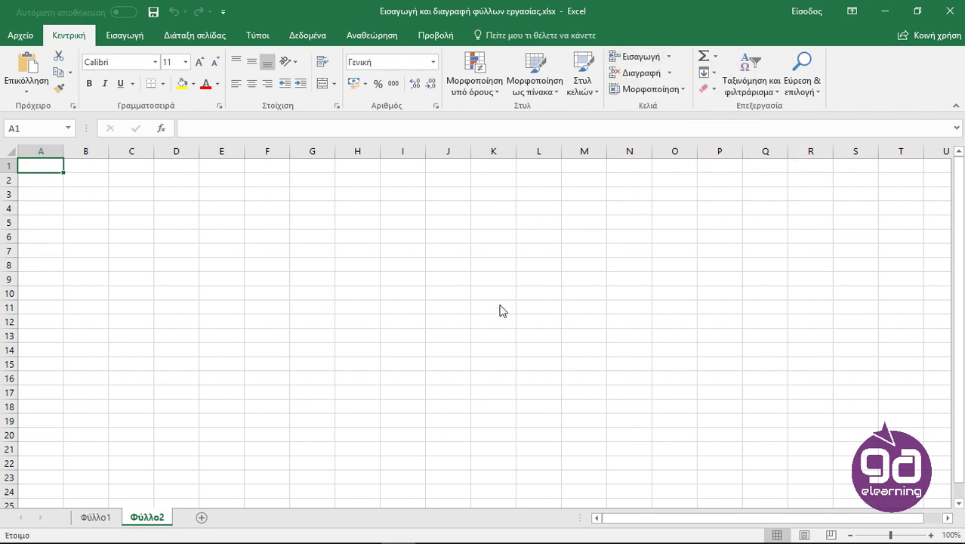
- Insert another blank worksheet before Φύλλο2, choosing the Φύλλο εργασίας type
{"action": "right_click", "coordinate": [167, 521]}
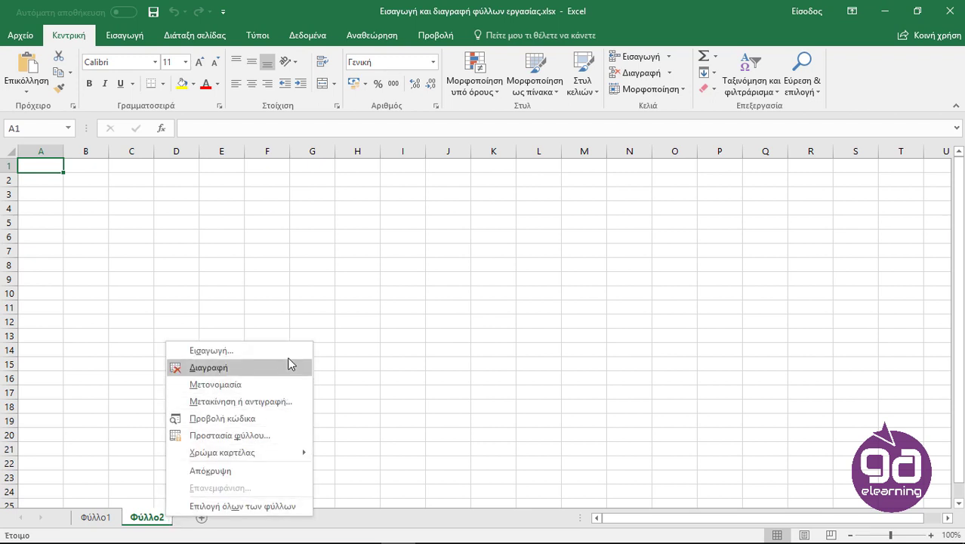
{"action": "key", "text": "Up"}
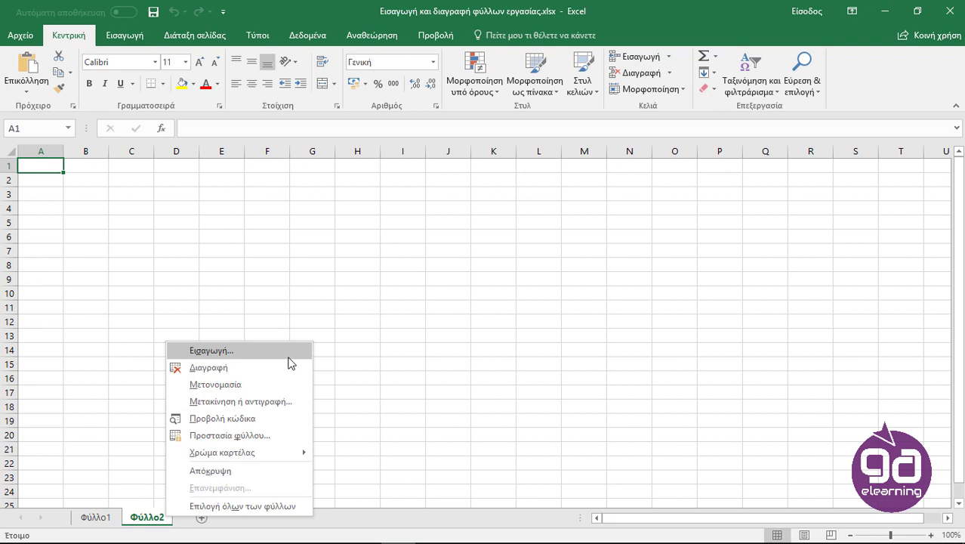
{"action": "key", "text": "Return"}
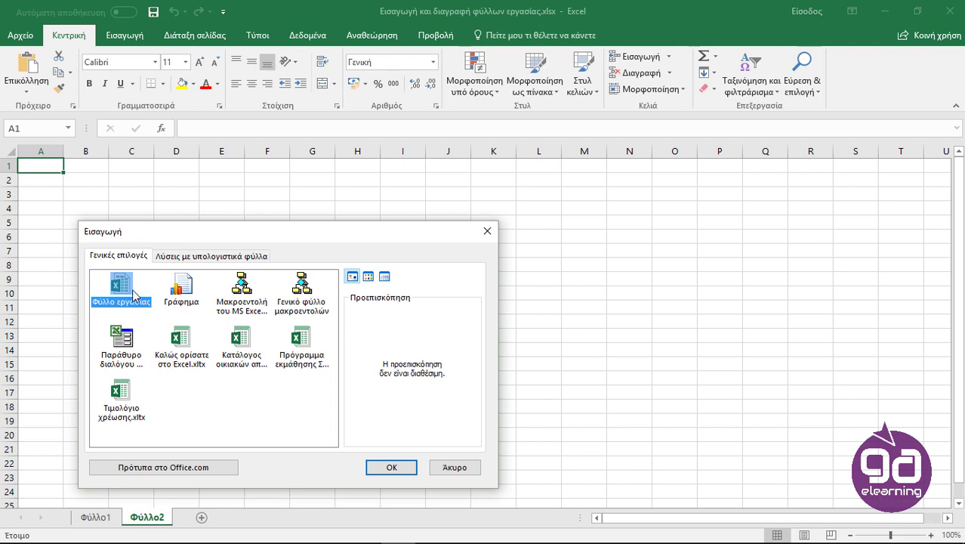
{"action": "left_click", "coordinate": [389, 466]}
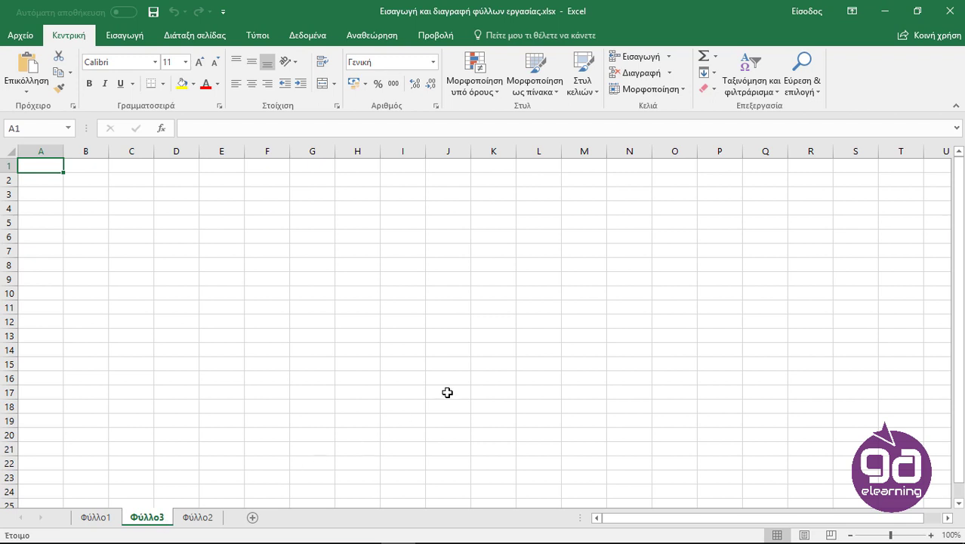
- Delete the two blank worksheets Φύλλο3 and Φύλλο2, leaving only Φύλλο1
{"action": "left_click", "coordinate": [669, 73]}
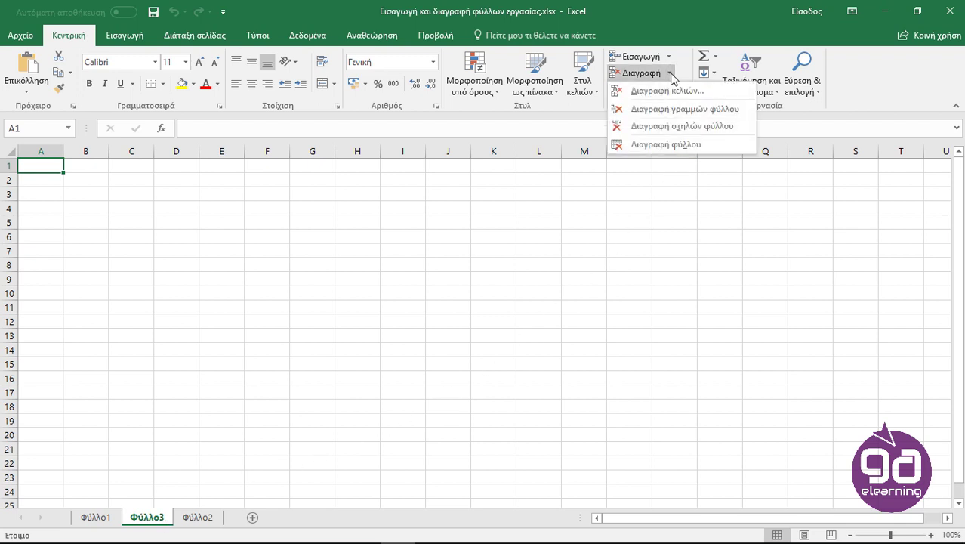
{"action": "left_click", "coordinate": [719, 145]}
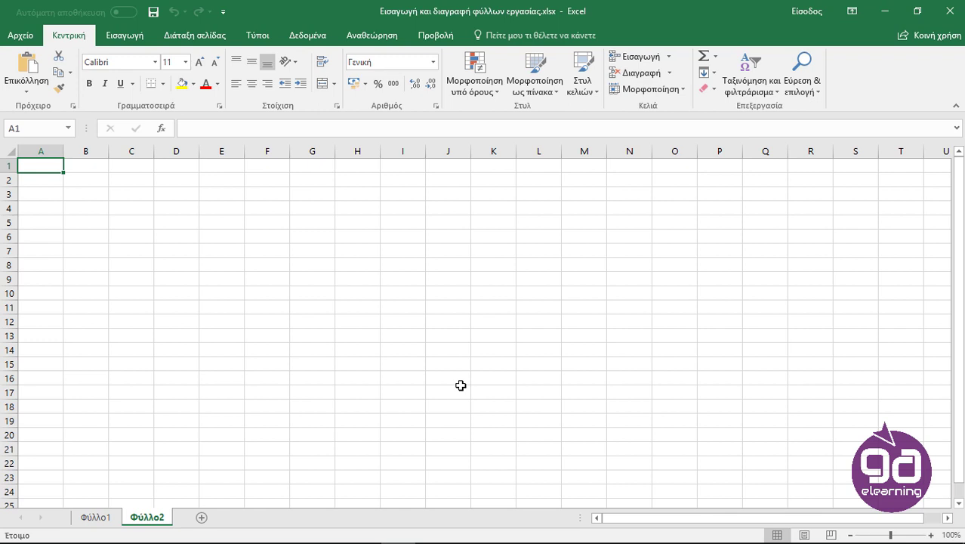
{"action": "right_click", "coordinate": [167, 523]}
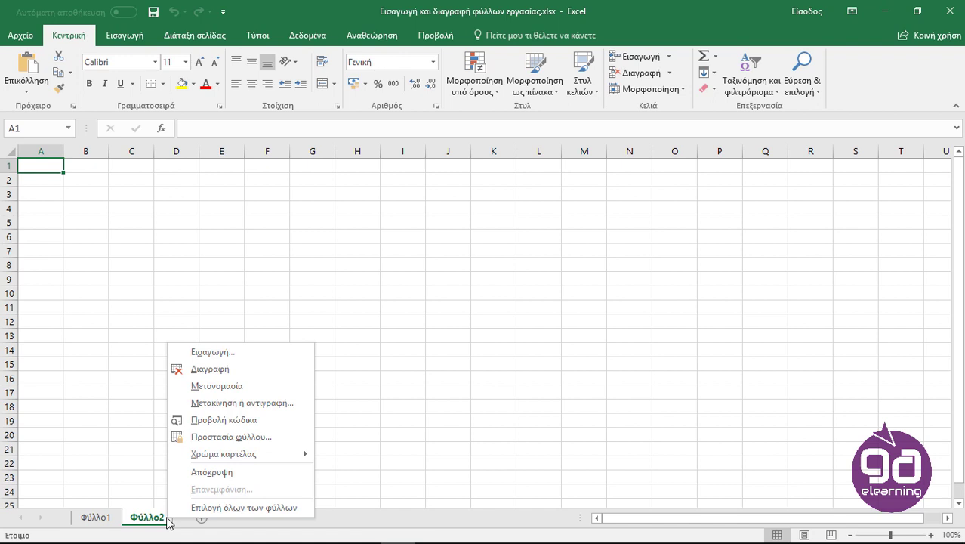
{"action": "left_click", "coordinate": [295, 374]}
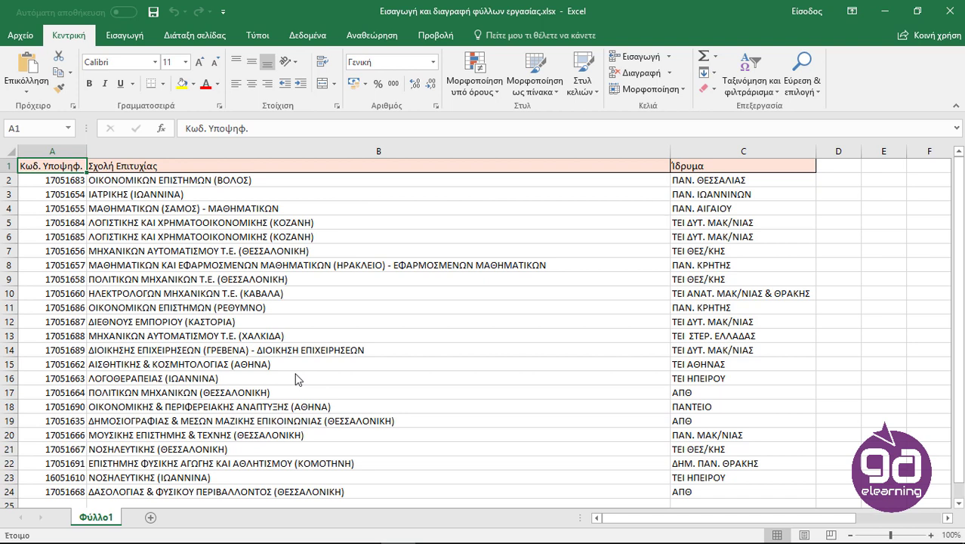
- Try to delete Φύλλο1, the only worksheet in the workbook
{"action": "right_click", "coordinate": [106, 522]}
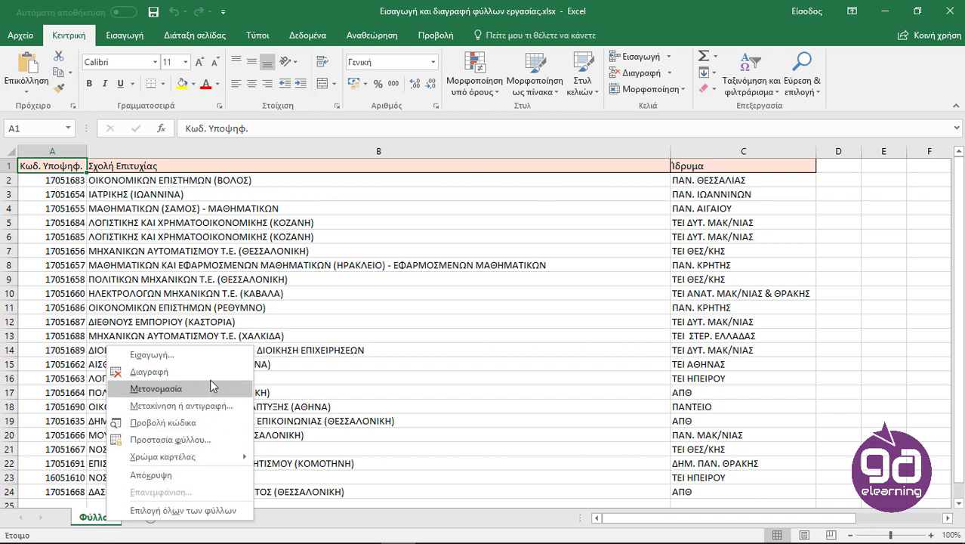
{"action": "left_click", "coordinate": [151, 371]}
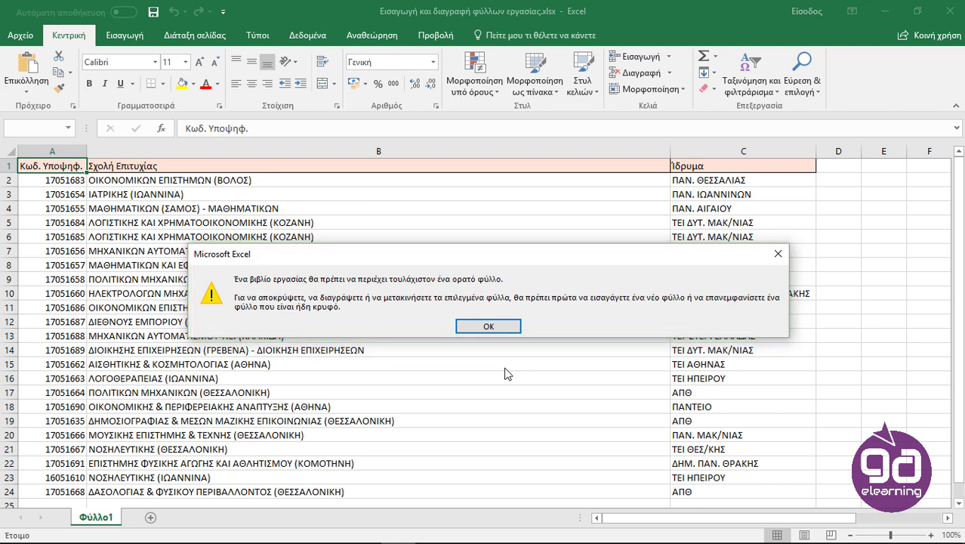
{"action": "left_click", "coordinate": [778, 254]}
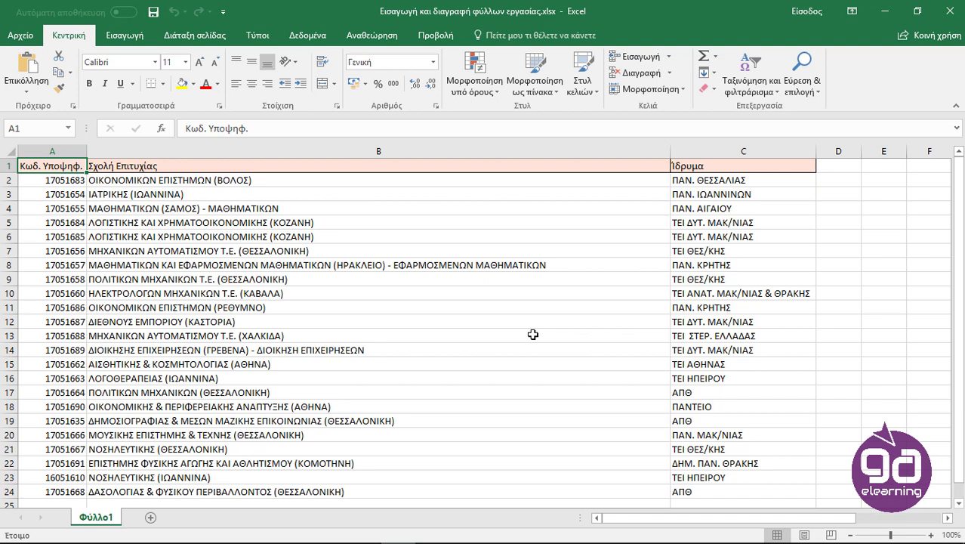
- Rename the worksheet Φύλλο1 as "Αποτελέσματα εξετάσεων"
{"action": "double_click", "coordinate": [115, 523]}
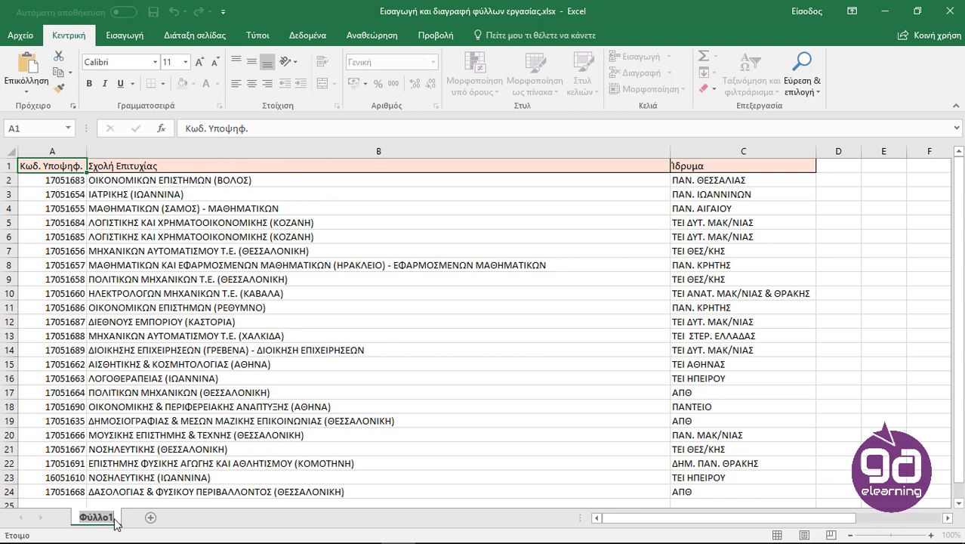
{"action": "type", "text": "Αποτε"}
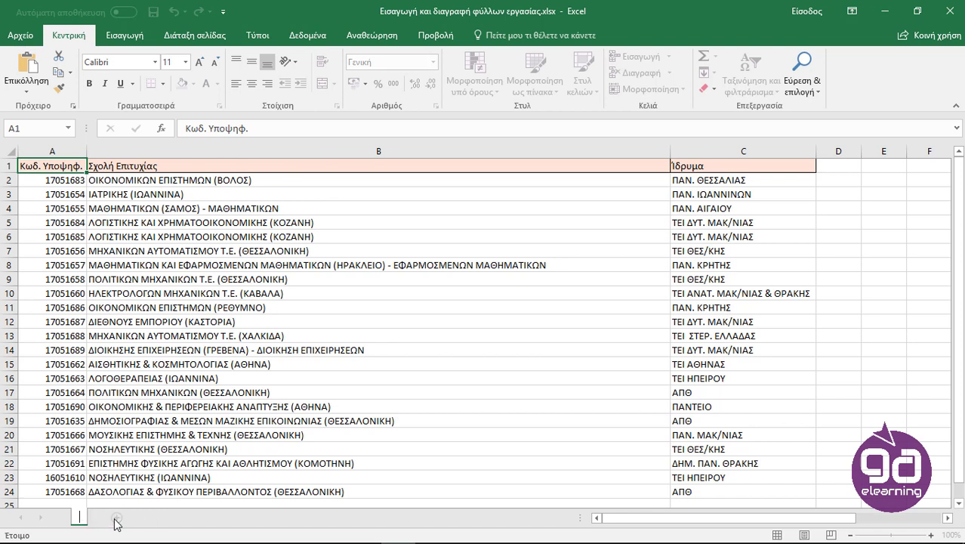
{"action": "type", "text": "λ"}
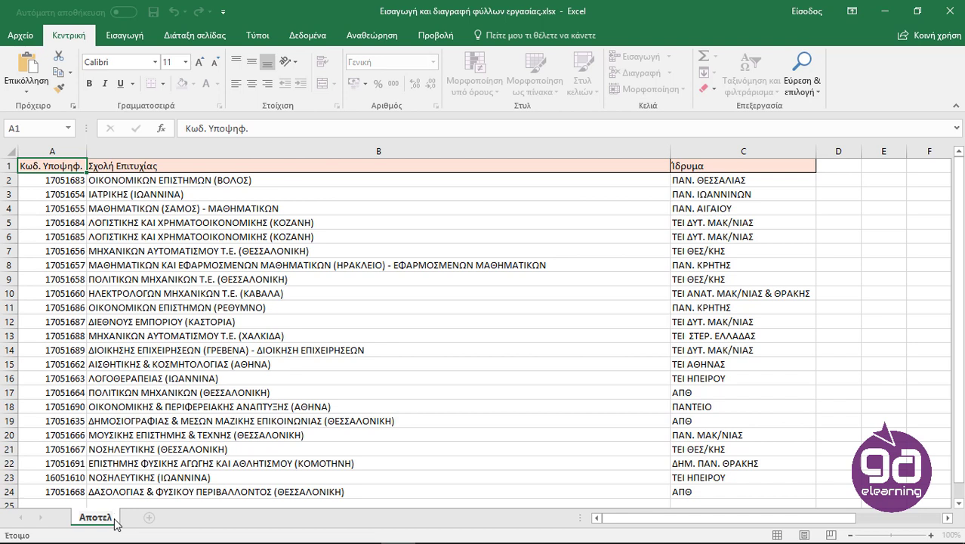
{"action": "type", "text": "έσματα εξετάσεων"}
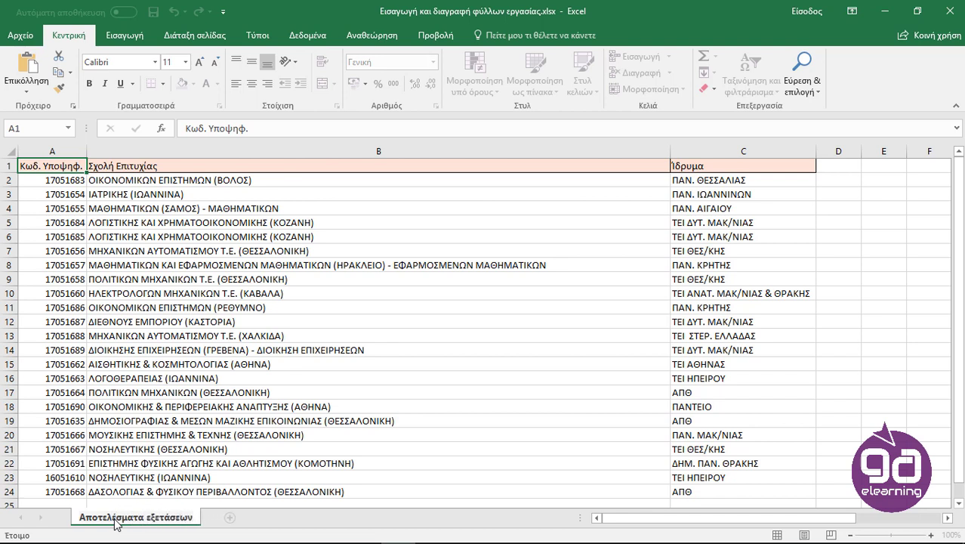
{"action": "key", "text": "Return"}
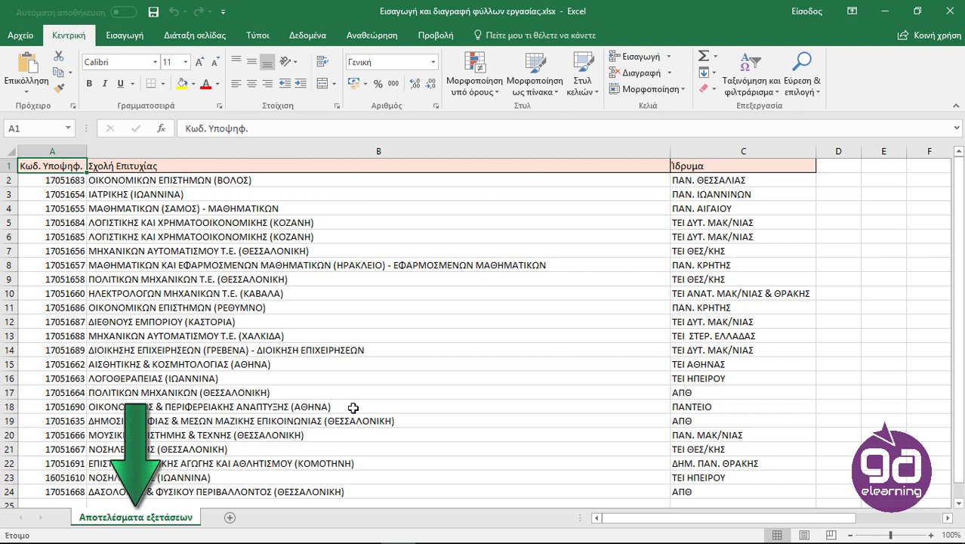
{"action": "right_click", "coordinate": [182, 524]}
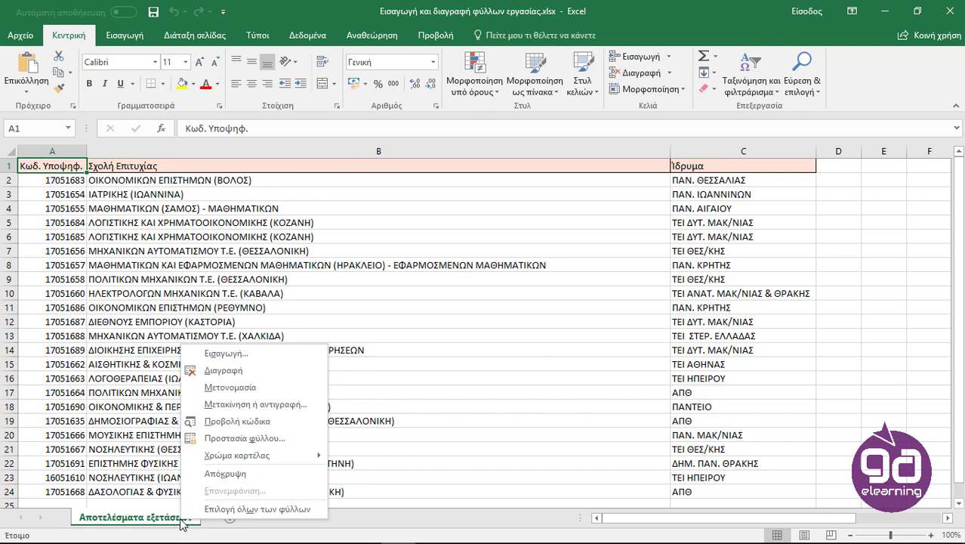
{"action": "left_click", "coordinate": [296, 389]}
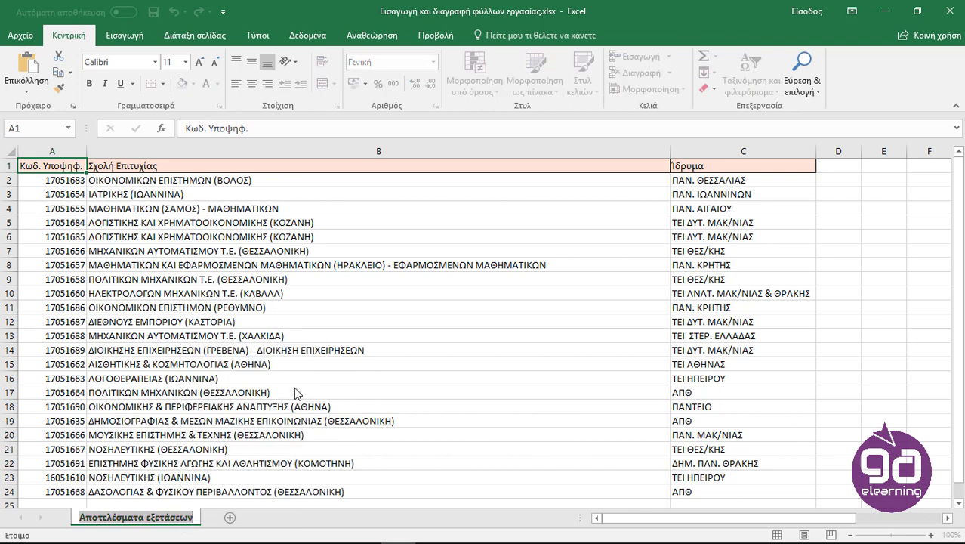
{"action": "key", "text": "Return"}
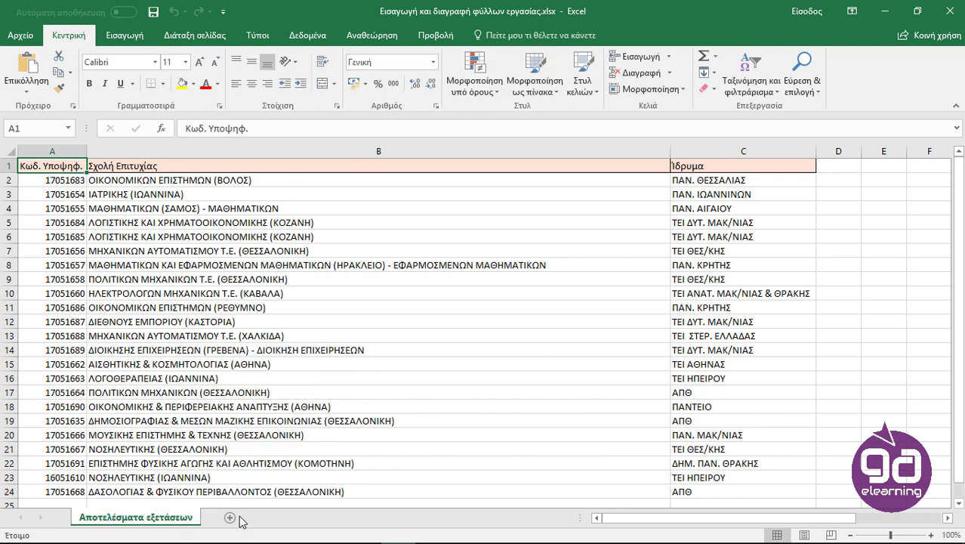
- Add two blank worksheets and move the Αποτελέσματα εξετάσεων sheet between them
{"action": "left_click", "coordinate": [230, 518]}
{"action": "left_click", "coordinate": [279, 519]}
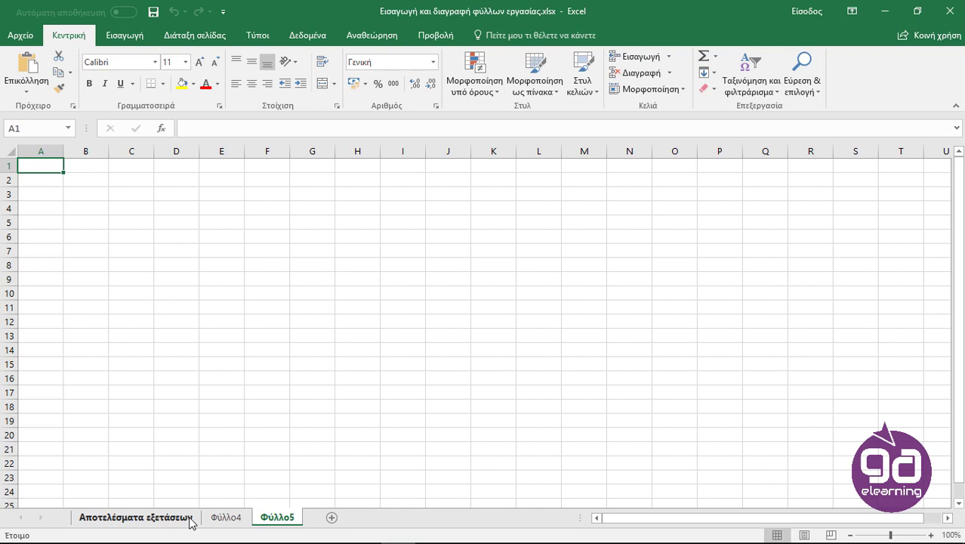
{"action": "mouse_move", "coordinate": [149, 521]}
{"action": "left_mouse_down"}
{"action": "mouse_move", "coordinate": [308, 524]}
{"action": "mouse_move", "coordinate": [236, 523]}
{"action": "mouse_move", "coordinate": [272, 525]}
{"action": "left_mouse_up"}
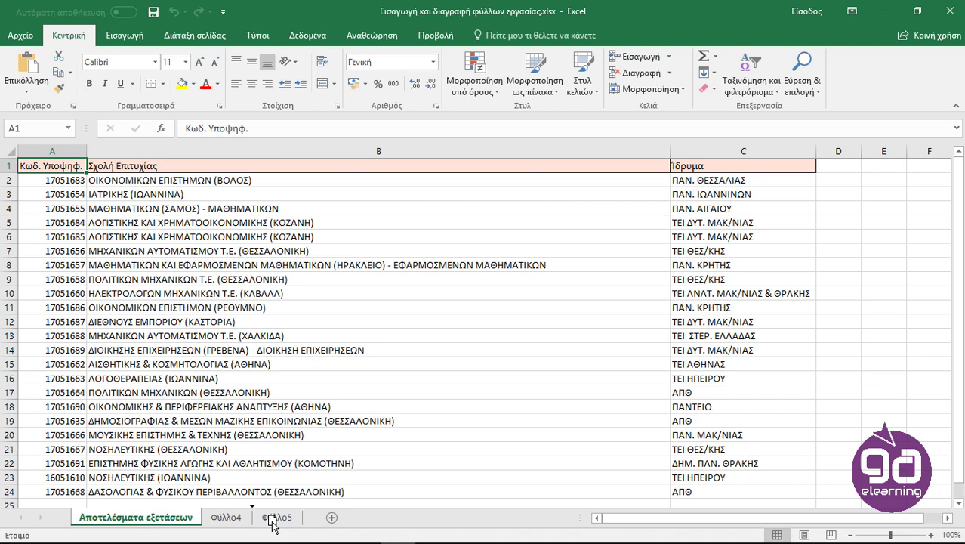
{"action": "left_click_drag", "start_coordinate": [272, 524], "coordinate": [272, 524]}
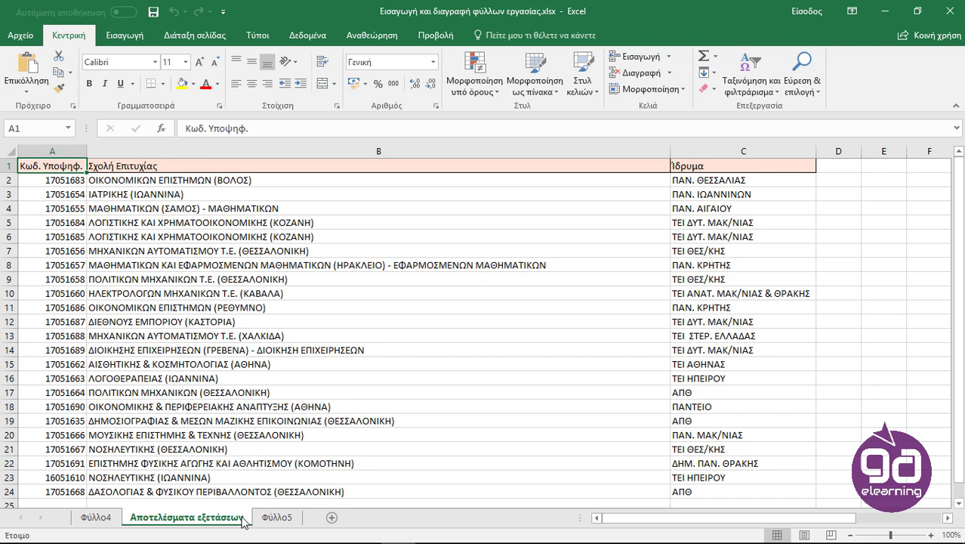
- Move the Αποτελέσματα εξετάσεων sheet to the end of the same workbook, without creating a copy
{"action": "right_click", "coordinate": [243, 523]}
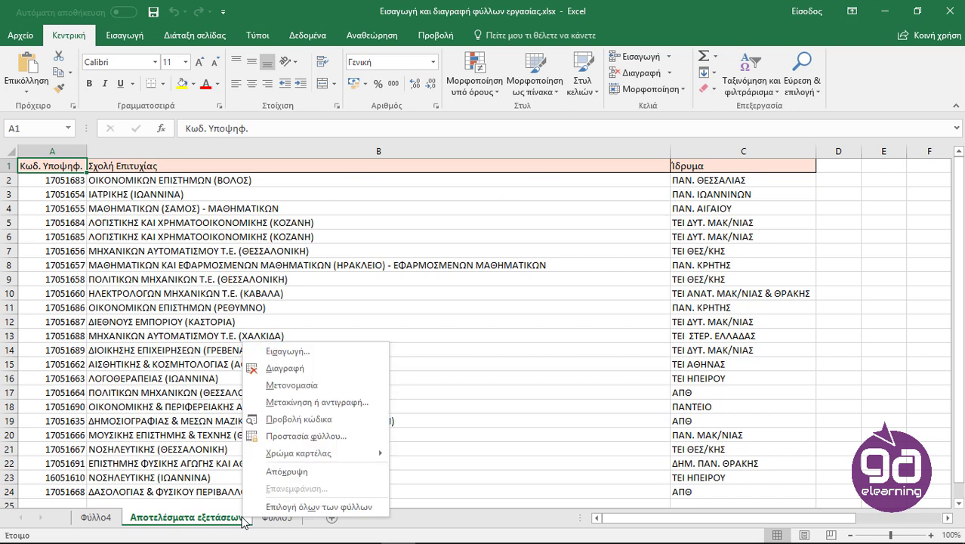
{"action": "left_click", "coordinate": [372, 401]}
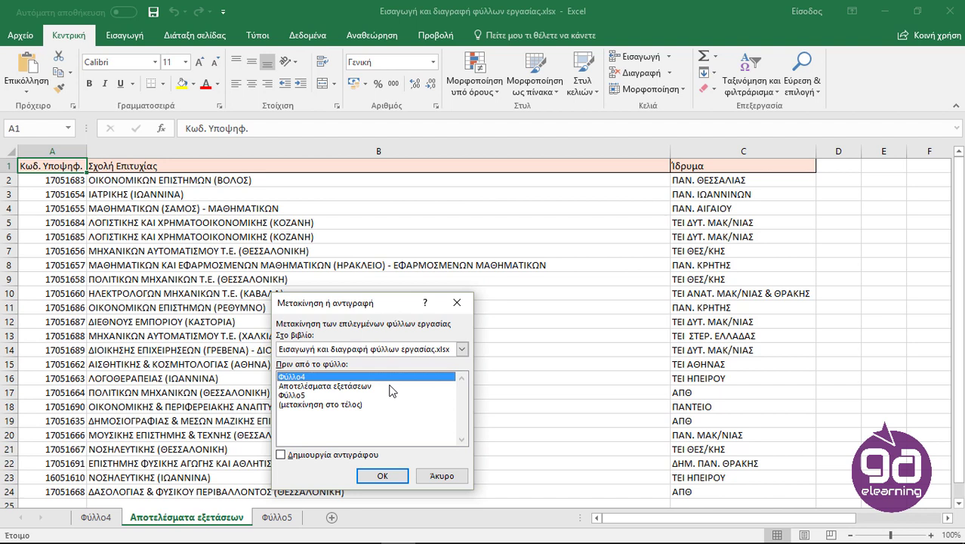
{"action": "left_click", "coordinate": [392, 387]}
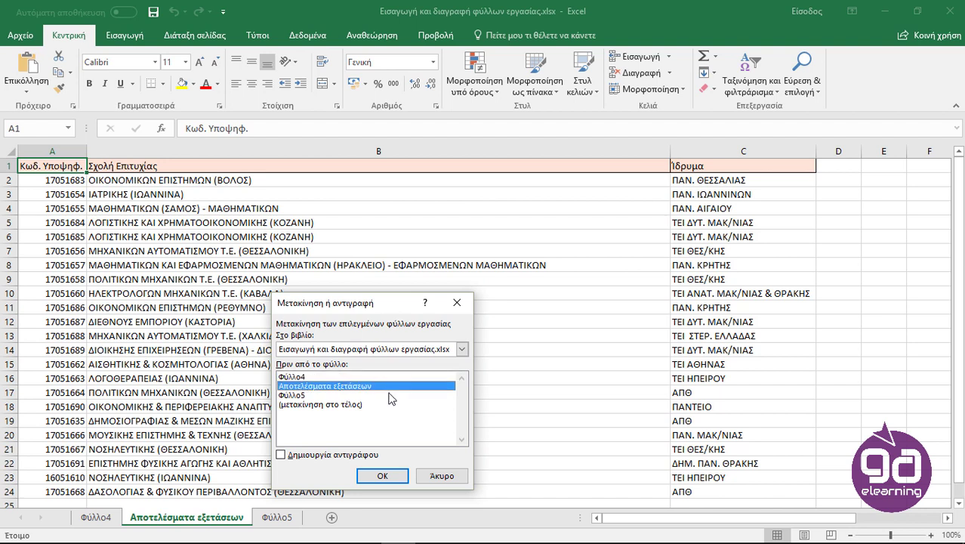
{"action": "left_click", "coordinate": [391, 398]}
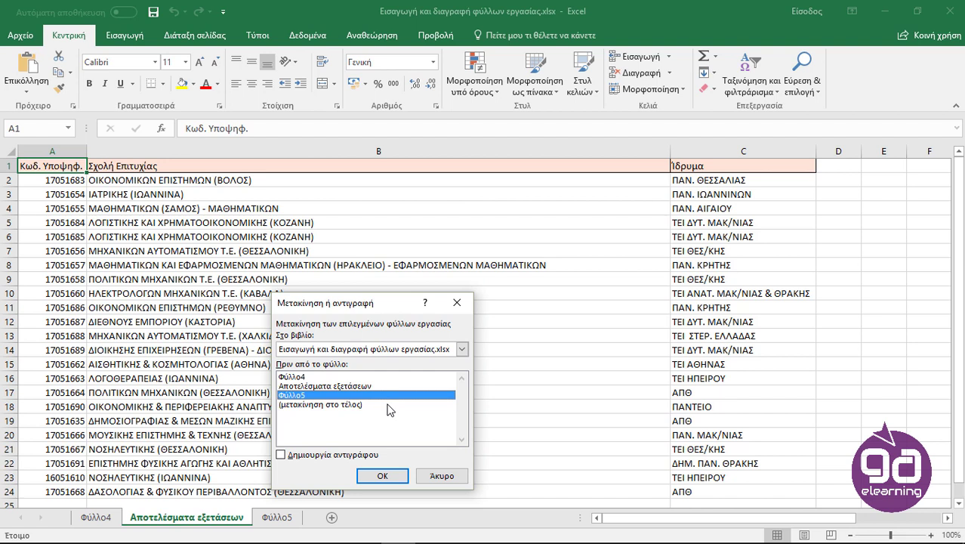
{"action": "left_click", "coordinate": [387, 405]}
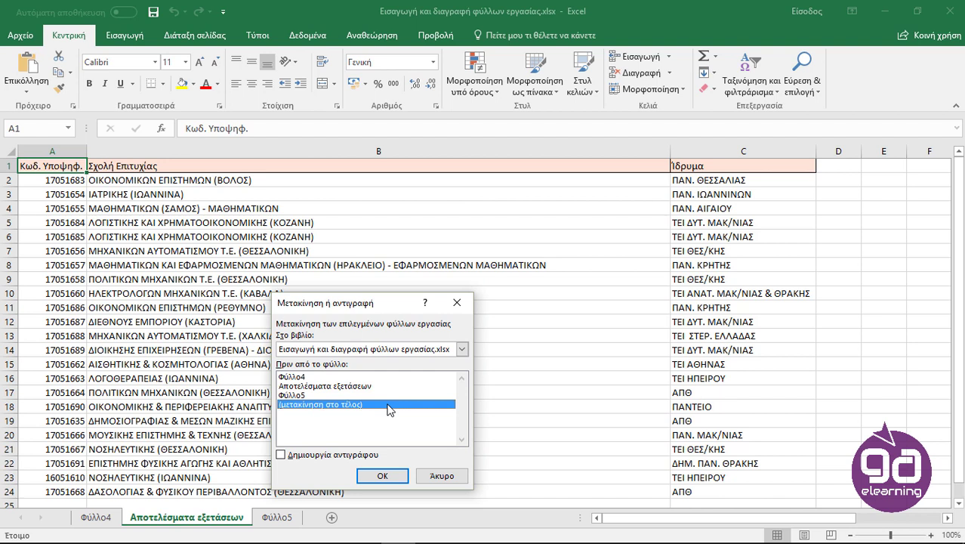
{"action": "left_click", "coordinate": [385, 477]}
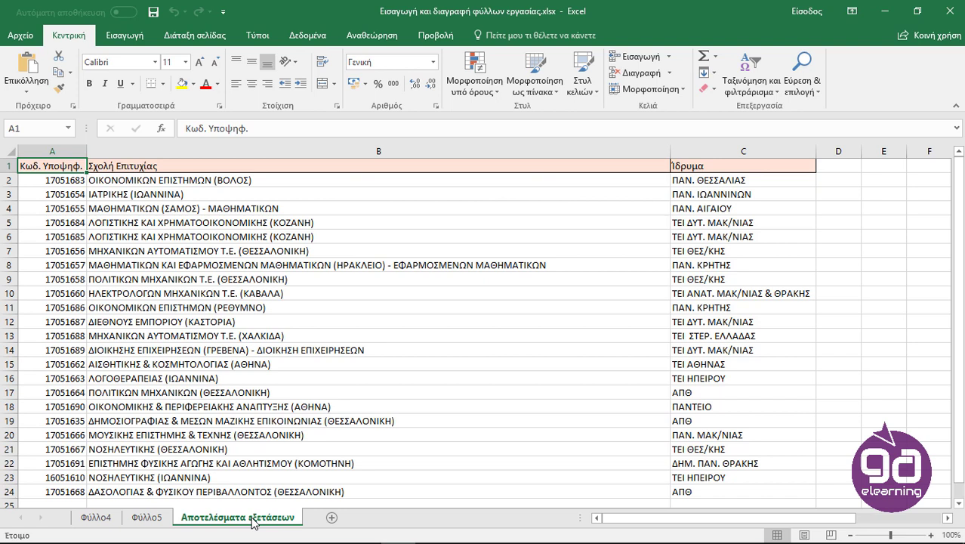
- Place a copy of the Αποτελέσματα εξετάσεων sheet between Φύλλο4 and Φύλλο5
{"action": "key", "text": "ctrl"}
{"action": "mouse_move", "coordinate": [253, 521]}
{"action": "left_mouse_down"}
{"action": "mouse_move", "coordinate": [100, 523]}
{"action": "mouse_move", "coordinate": [135, 525]}
{"action": "left_mouse_up"}
{"action": "left_click_drag", "start_coordinate": [136, 521], "coordinate": [136, 521]}
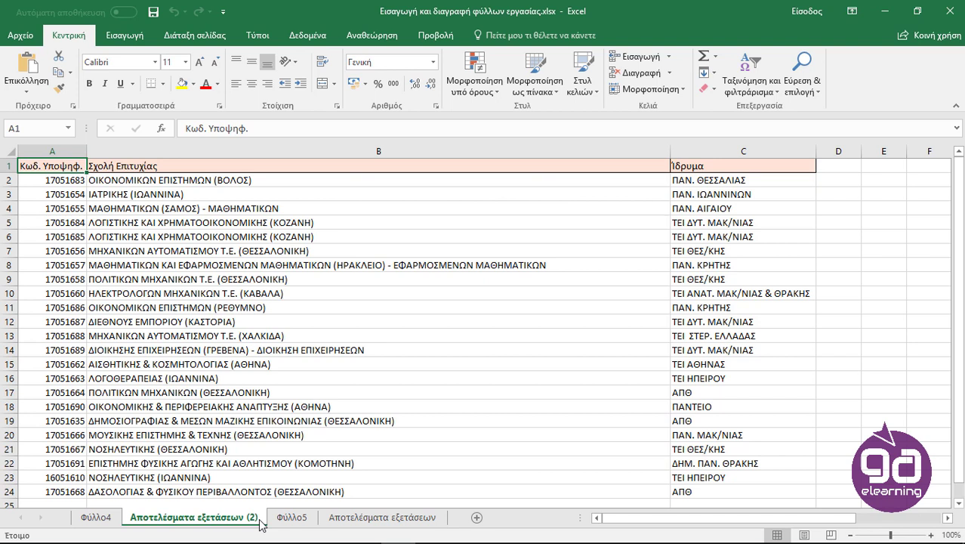
- Create a copy of the Αποτελέσματα εξετάσεων sheet at the end of the same workbook
{"action": "left_click", "coordinate": [434, 521]}
{"action": "right_click", "coordinate": [435, 525]}
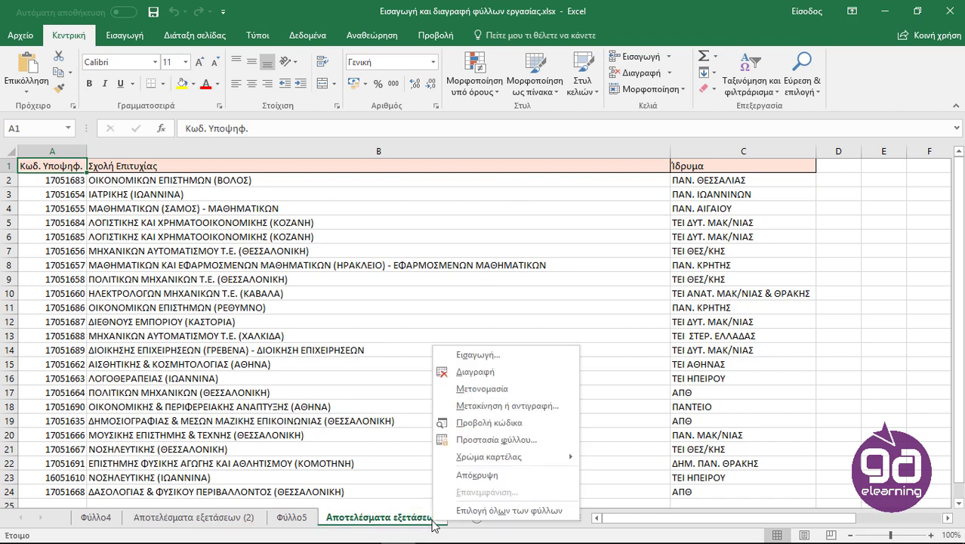
{"action": "left_click", "coordinate": [556, 410]}
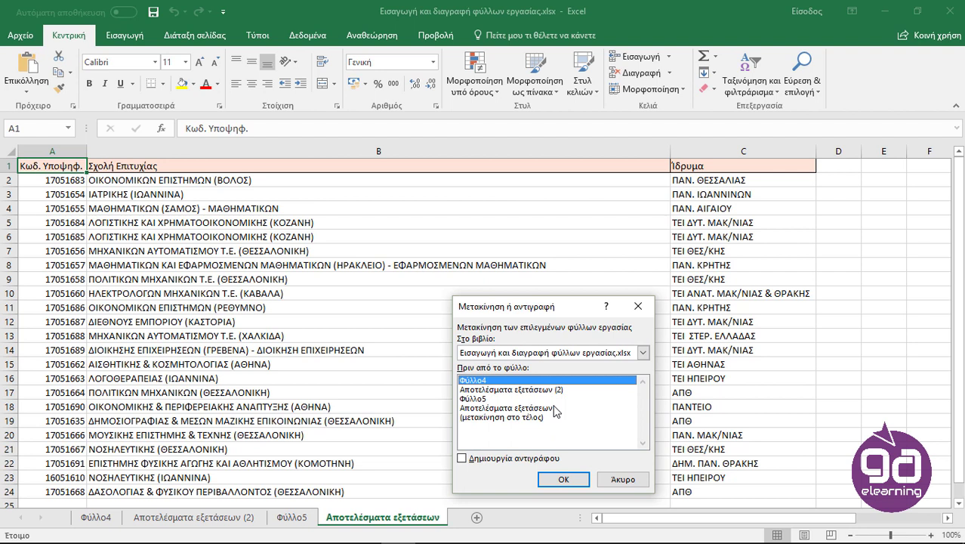
{"action": "left_click", "coordinate": [543, 417]}
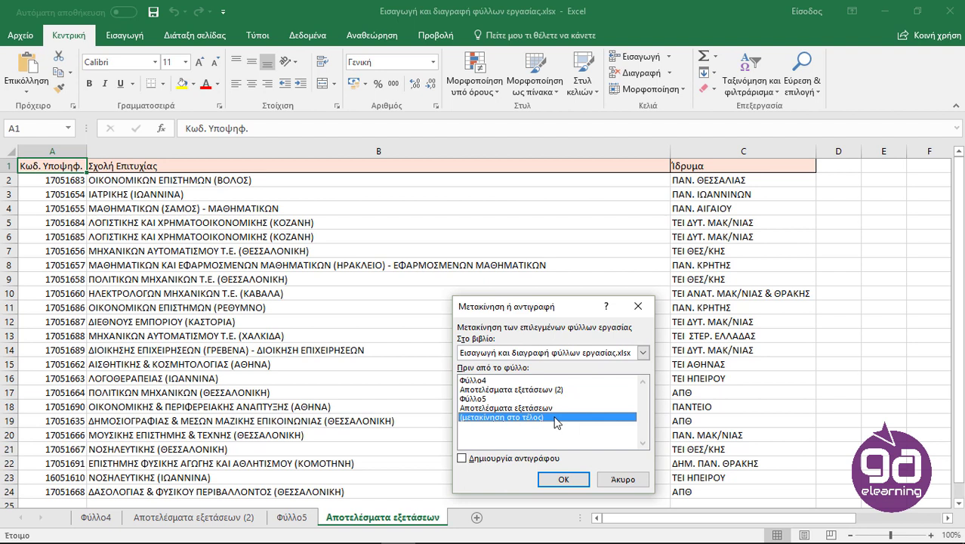
{"action": "left_click", "coordinate": [462, 459]}
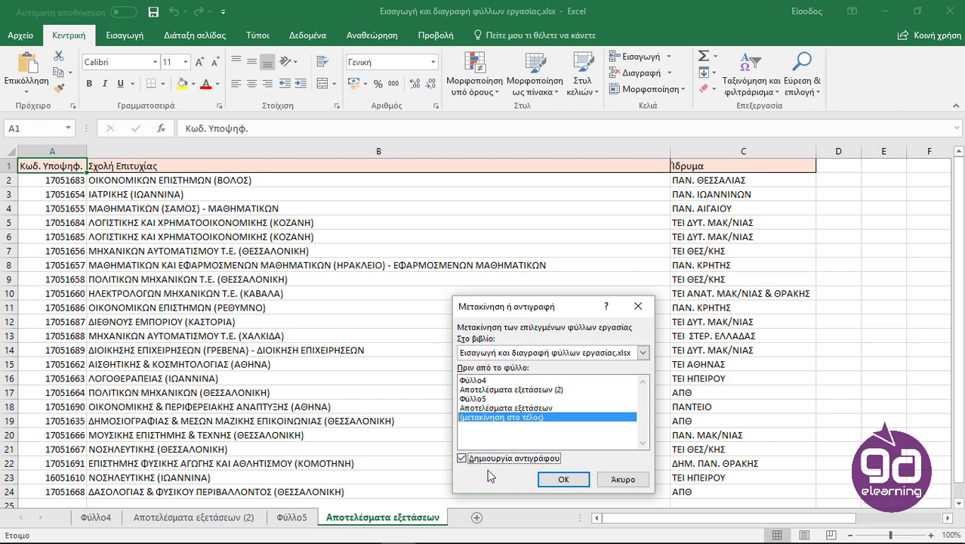
{"action": "left_click", "coordinate": [568, 482]}
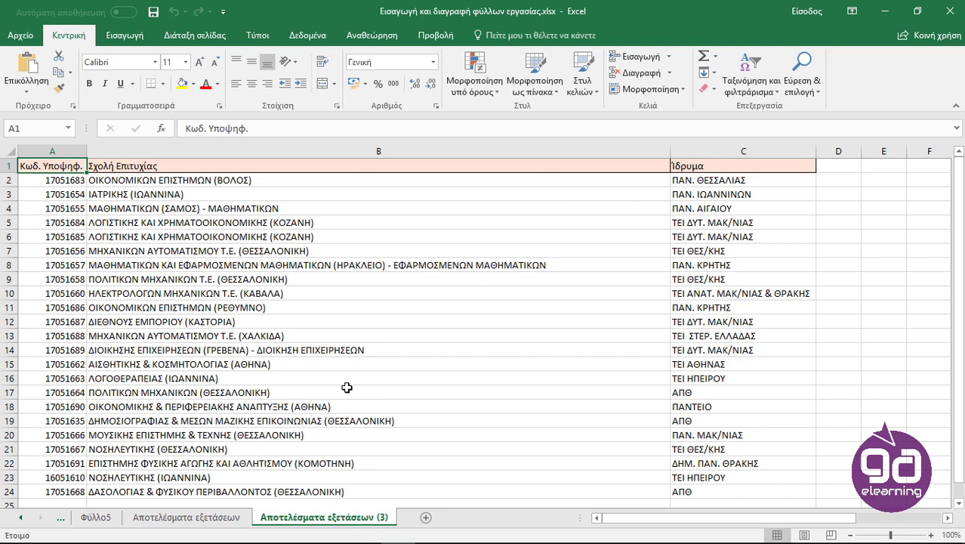
- Open the recent workbook Εισαγωγή και διαγραφή γραμμών και στηλών.xls
{"action": "left_click", "coordinate": [29, 37]}
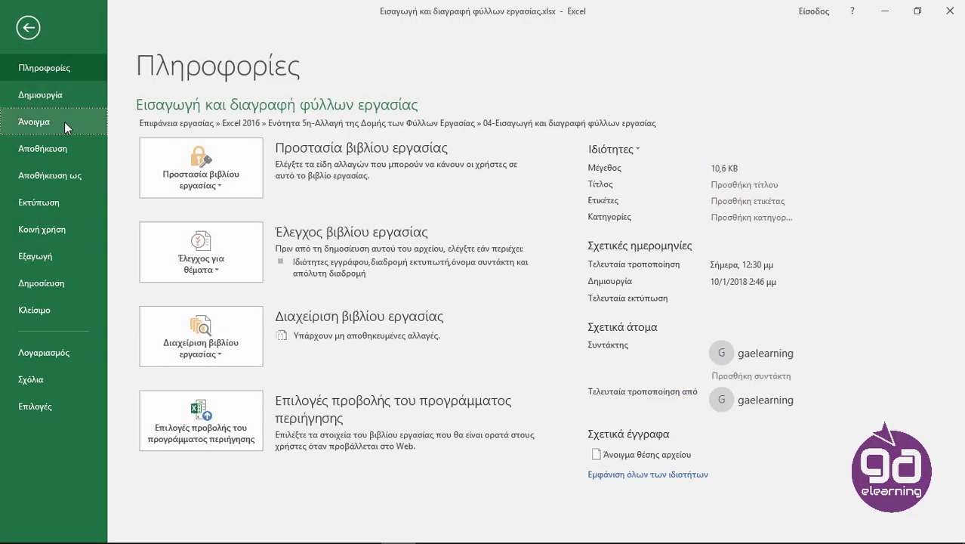
{"action": "left_click", "coordinate": [64, 121]}
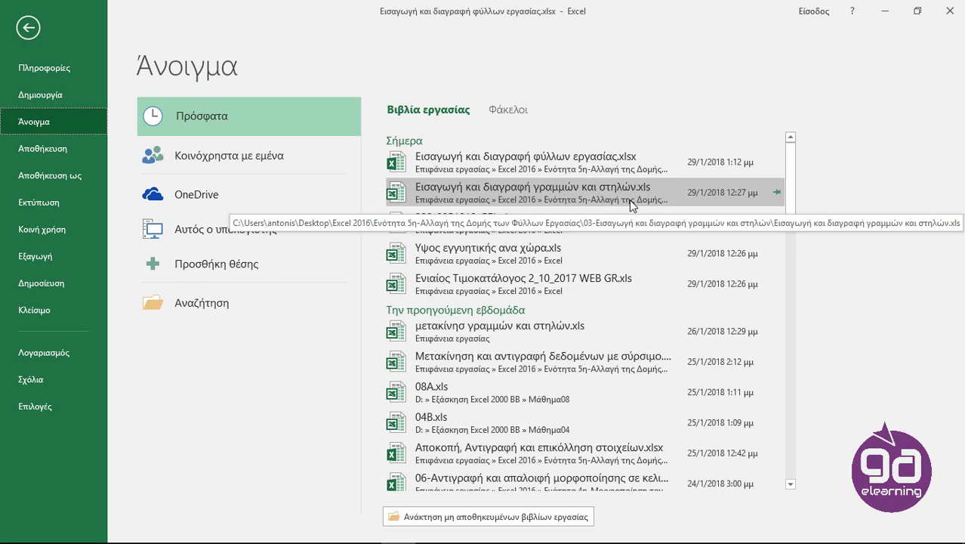
{"action": "left_click", "coordinate": [629, 199]}
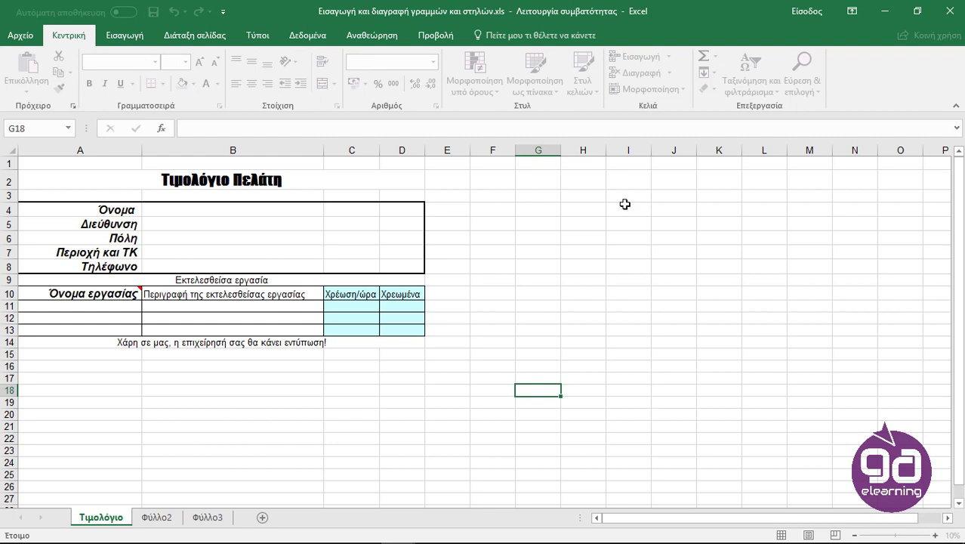
- Move the Τιμολόγιο sheet to the end of the workbook Εισαγωγή και διαγραφή φύλλων εργασίας.xlsx, without creating a copy
{"action": "right_click", "coordinate": [127, 525]}
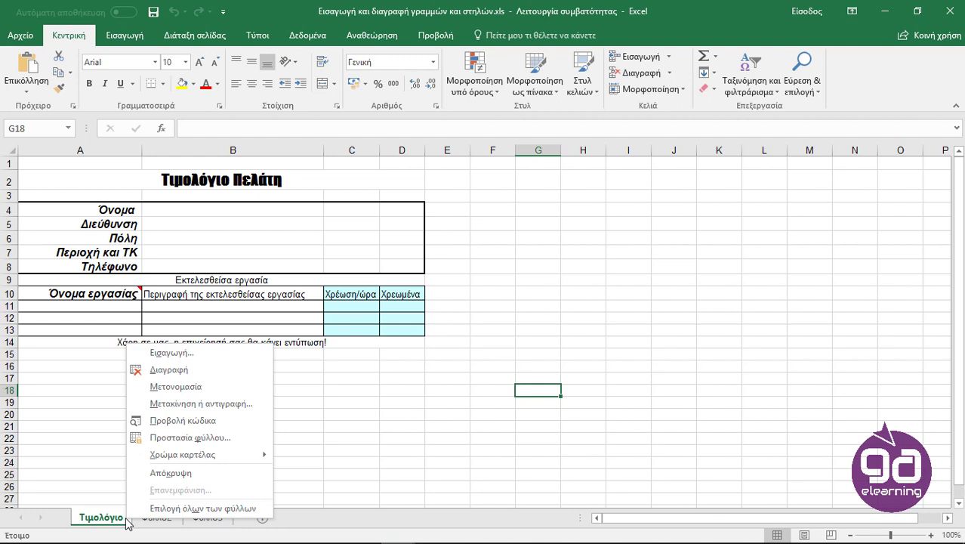
{"action": "left_click", "coordinate": [254, 412]}
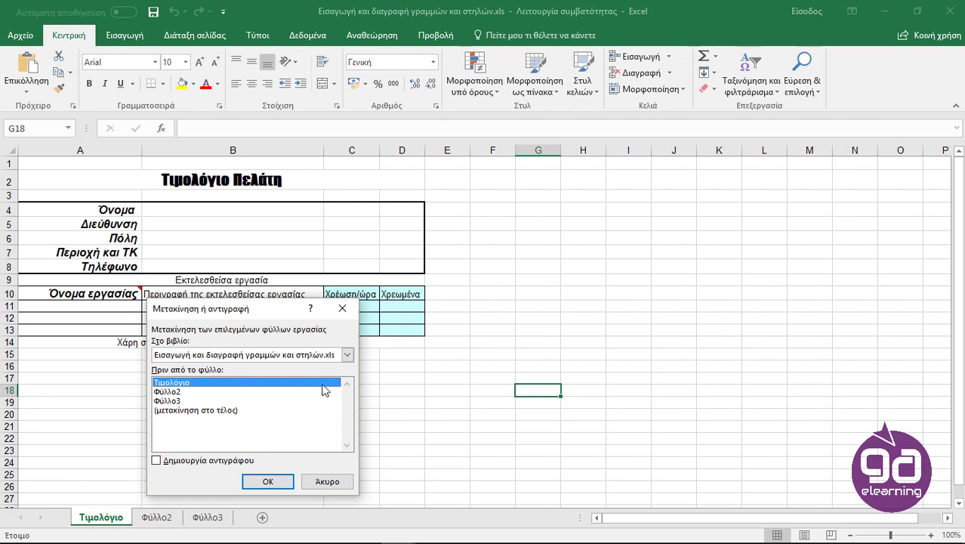
{"action": "left_click", "coordinate": [347, 354]}
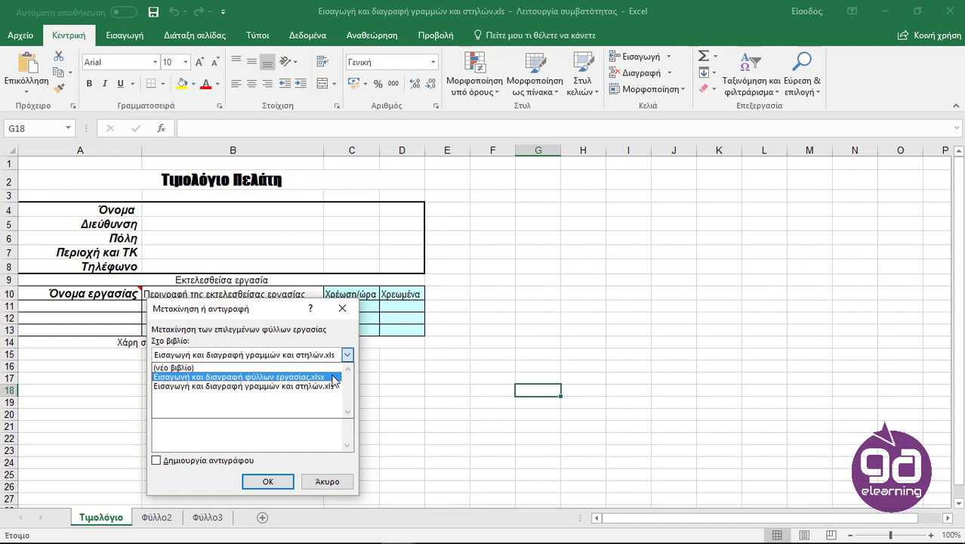
{"action": "left_click", "coordinate": [333, 378]}
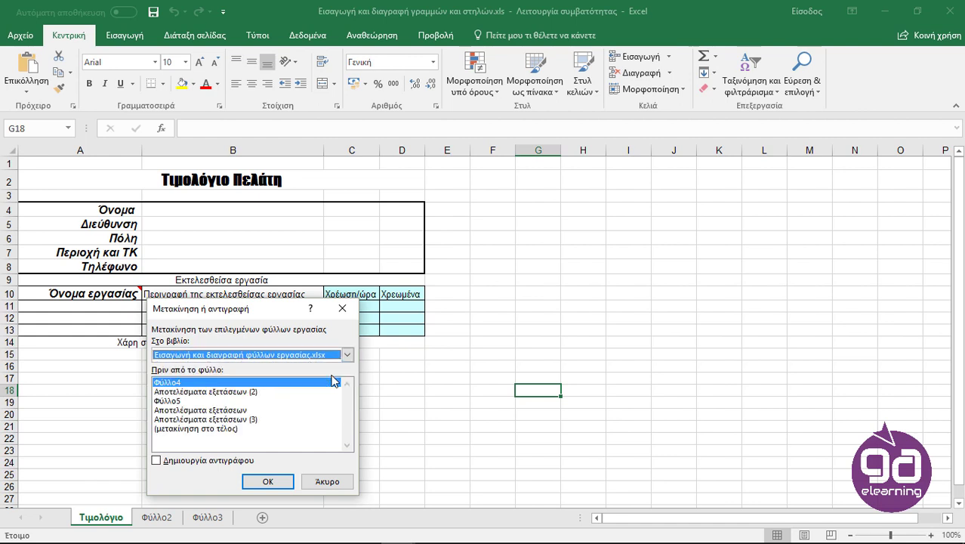
{"action": "left_click", "coordinate": [249, 429]}
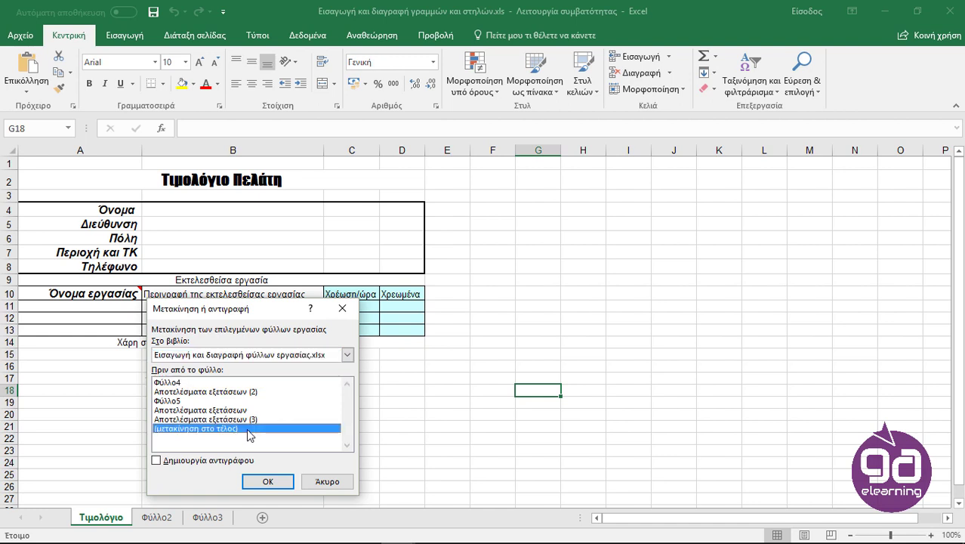
{"action": "left_click", "coordinate": [268, 482]}
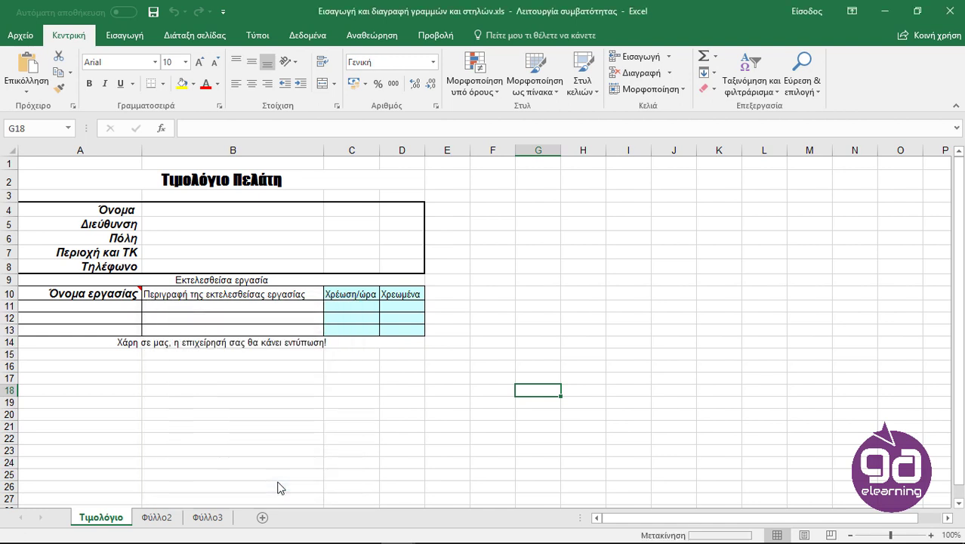